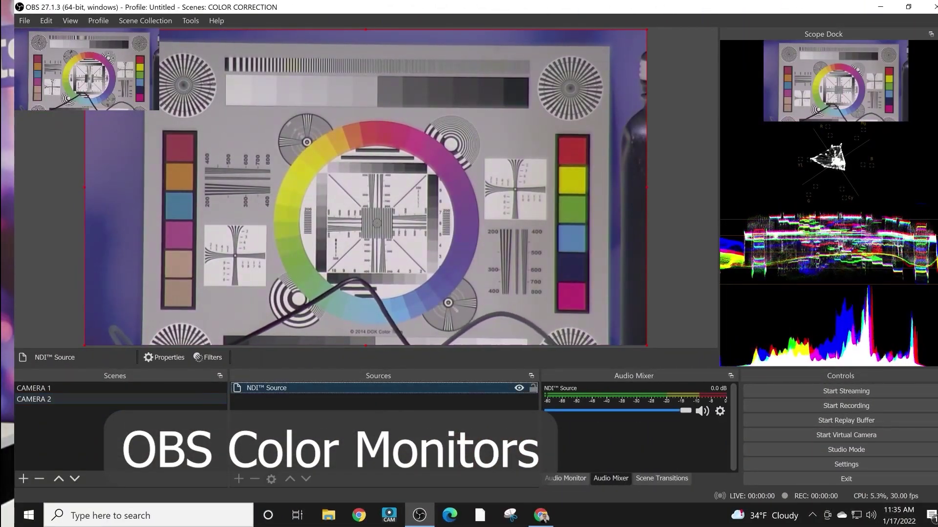
Add a Color Correction filter to the NDI™ Source and lower its brightness to -0.0895.
left_click(164, 356)
left_click(208, 357)
left_click(233, 467)
left_click(262, 210)
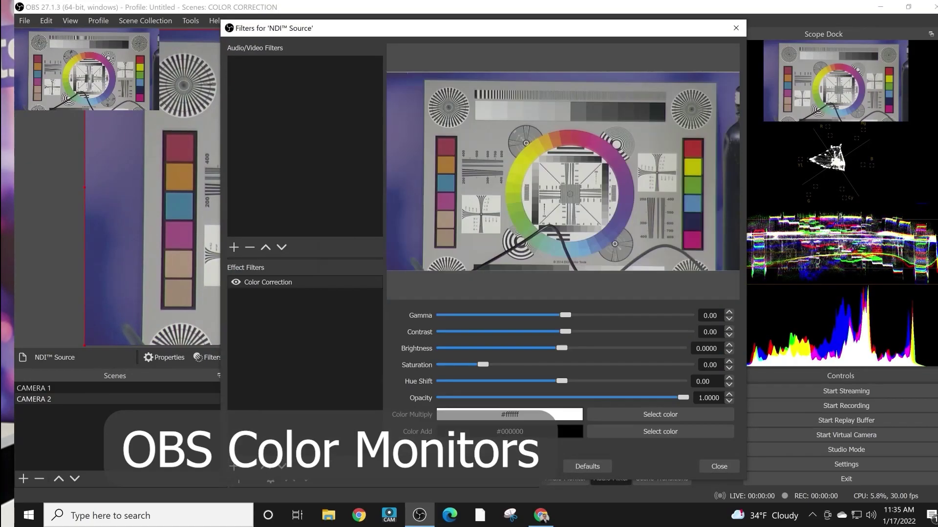
left_click_drag(342, 28, 299, 24)
left_click_drag(519, 344, 508, 344)
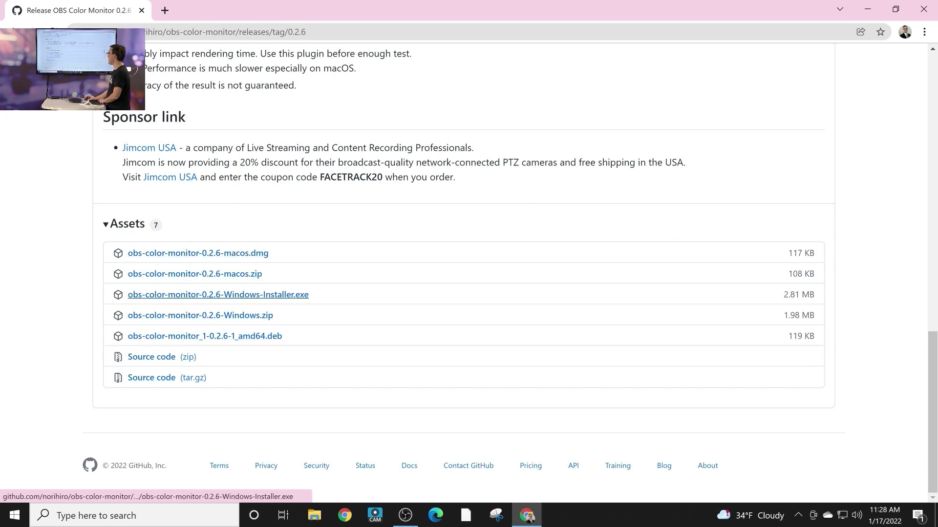
Bring OBS Studio back to the front, replacing the GitHub release page.
left_click(405, 516)
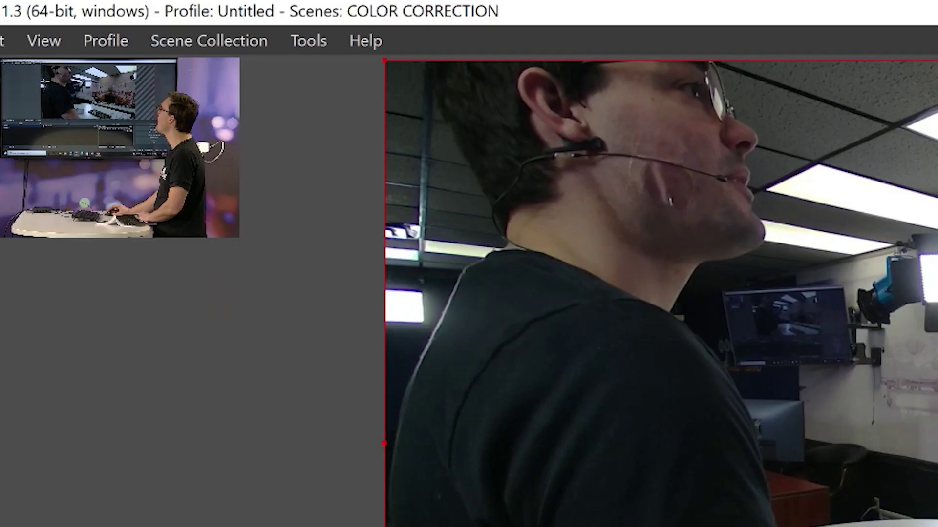
Create a new dock titled 'Scope Dock' with its source set to Program.
left_click(309, 41)
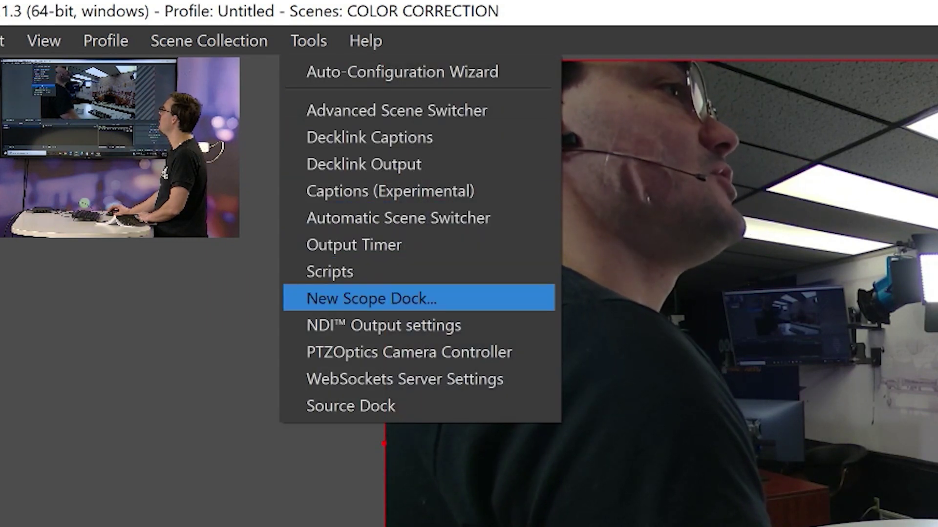
left_click(371, 298)
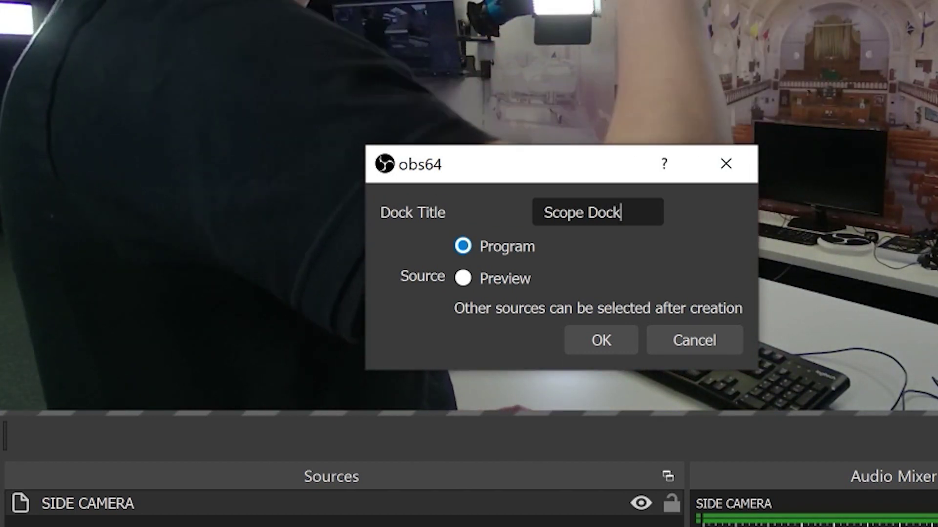
left_click(462, 278)
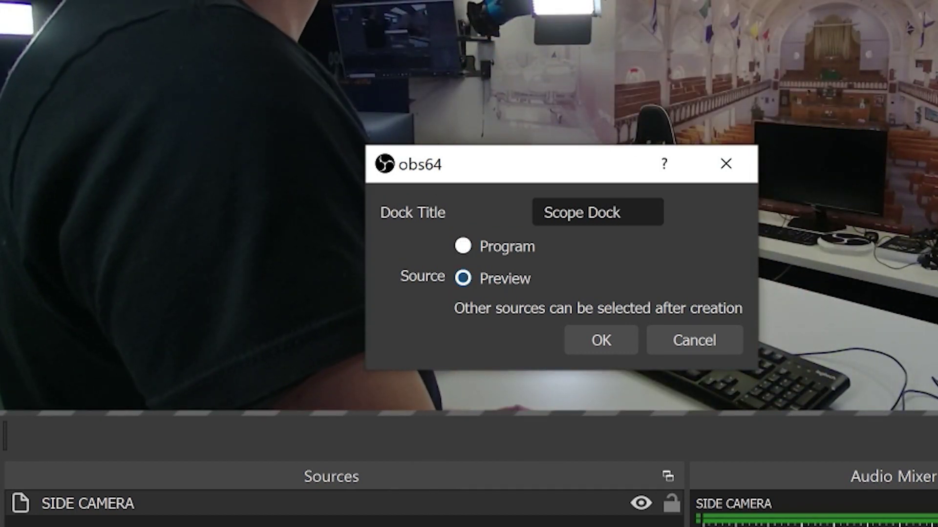
left_click(463, 246)
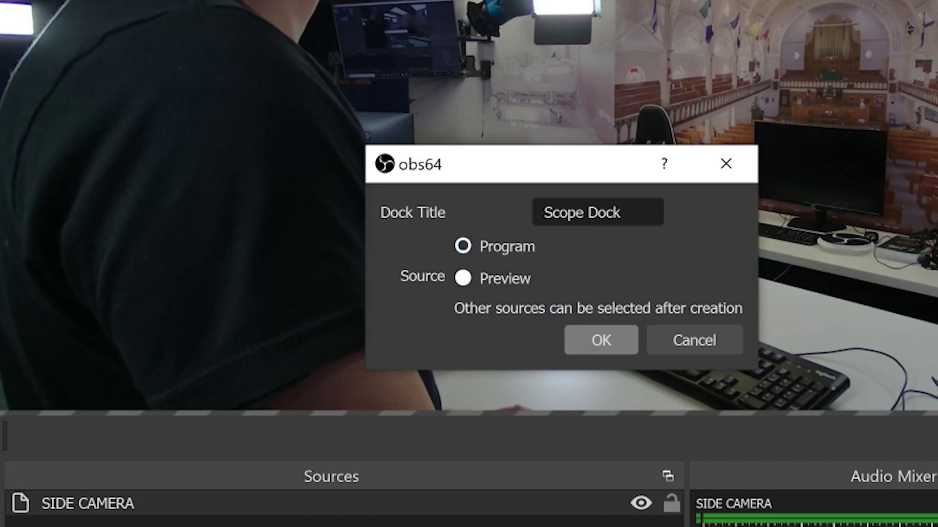
left_click(600, 340)
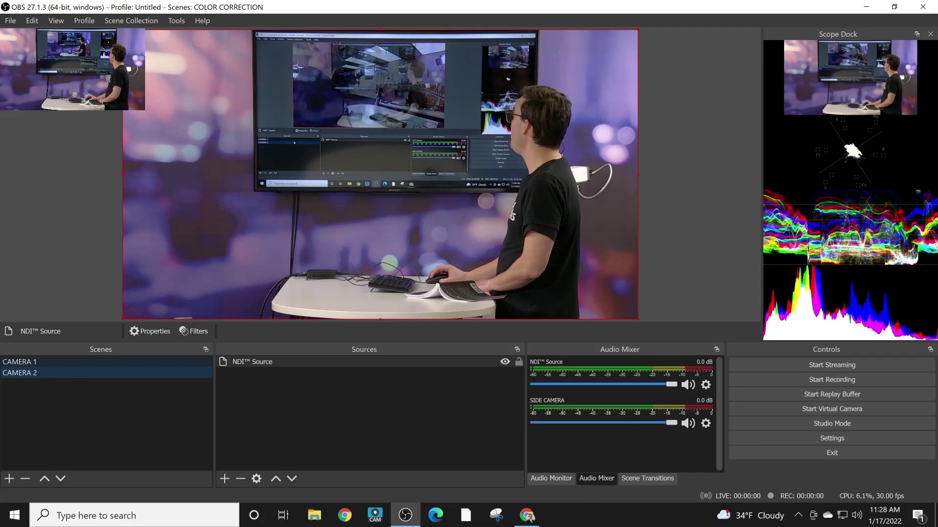
Widen the Scope Dock and select CAMERA 2 so the scopes plot the NDI™ Source.
left_click(19, 361)
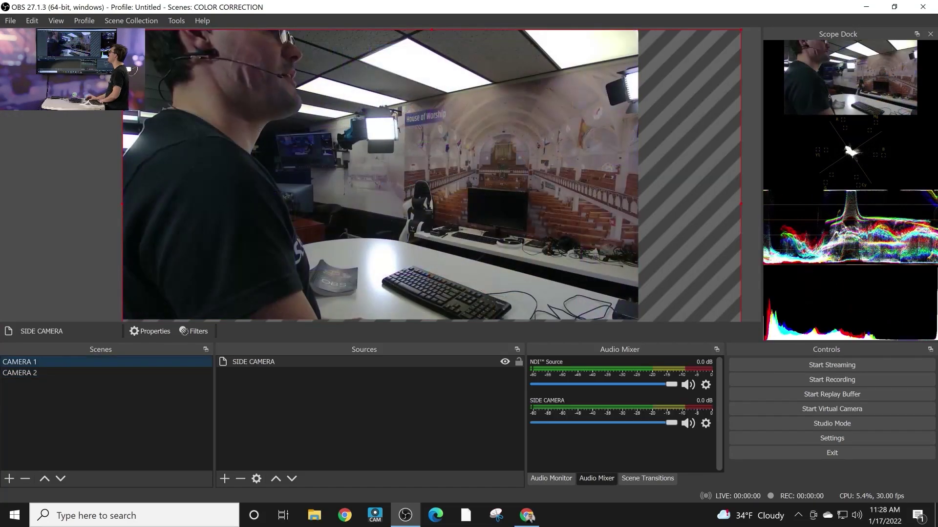
left_click(20, 372)
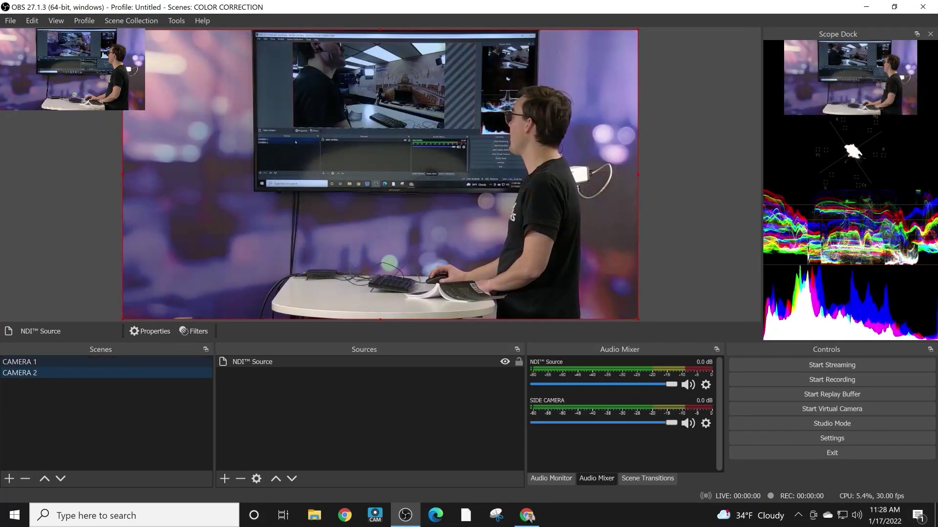
left_click(20, 362)
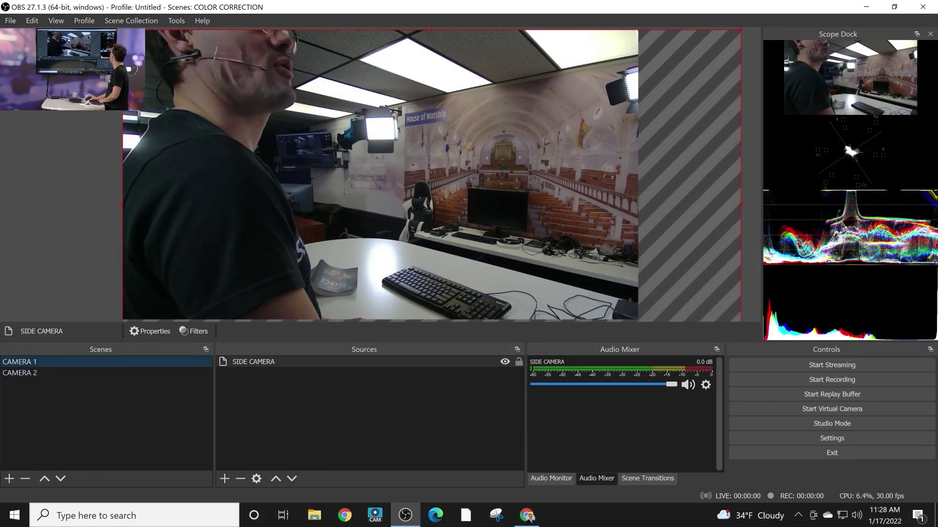
left_click_drag(761, 185, 704, 186)
left_click(19, 372)
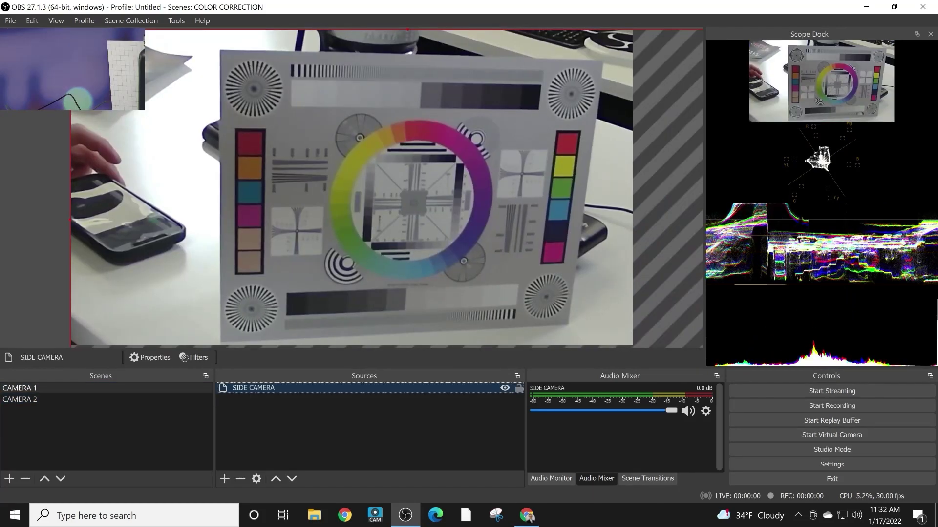
Select CAMERA 1 so the SIDE CAMERA's test chart feeds the scopes.
left_click(20, 388)
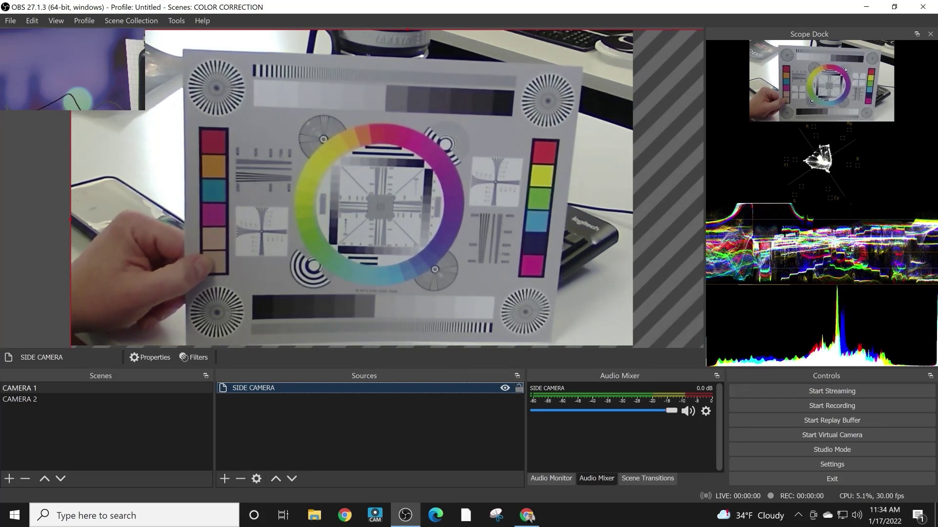
Select CAMERA 2 and bring up the NDI™ Source's properties.
left_click(19, 399)
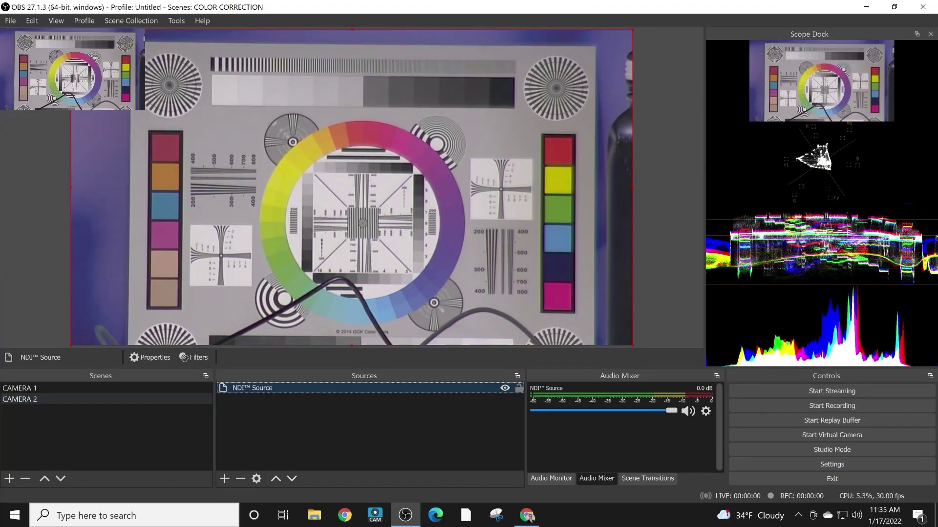
left_click(256, 479)
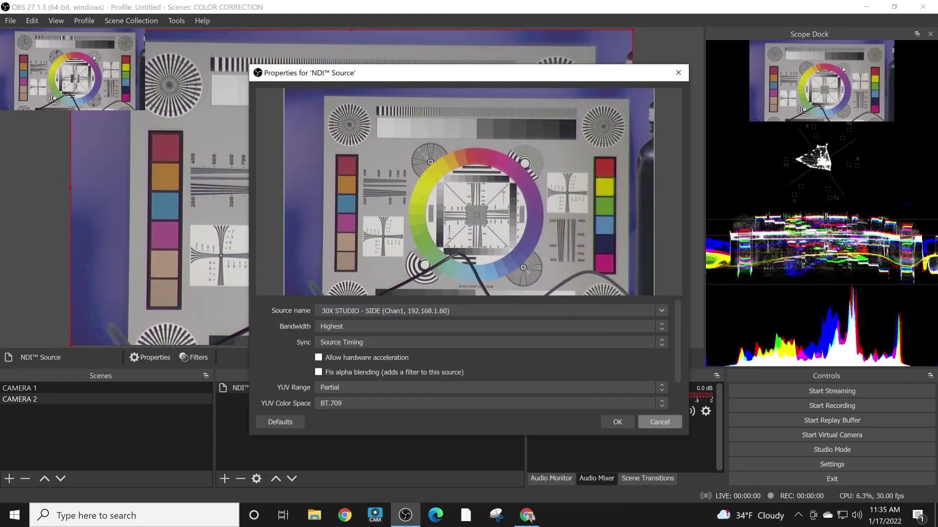
Close the properties, add a default-named Color Correction filter to the NDI source, and darken it to -0.1407.
left_click(660, 422)
right_click(471, 388)
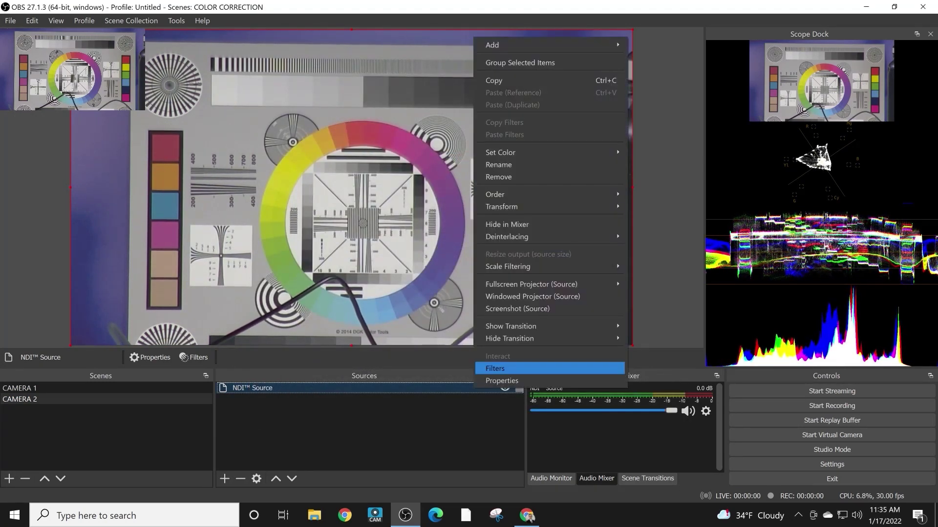
left_click(542, 369)
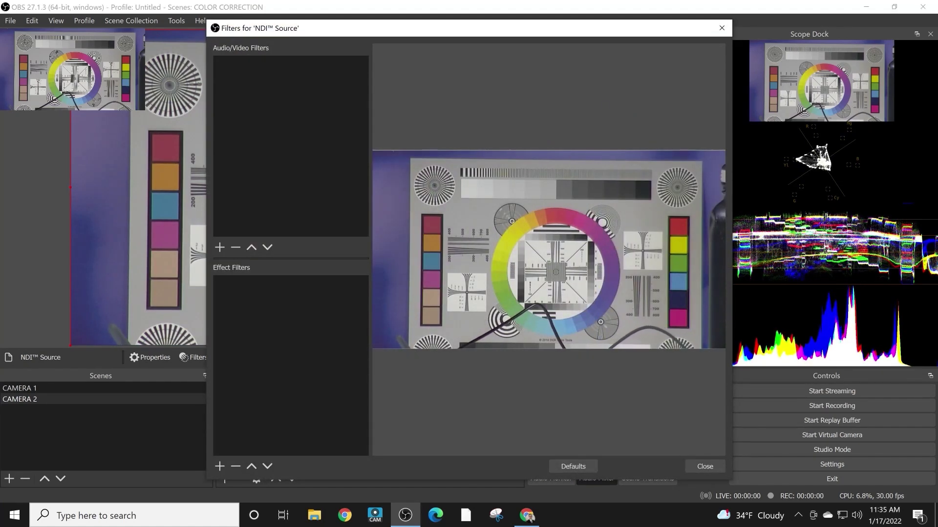
left_click(220, 466)
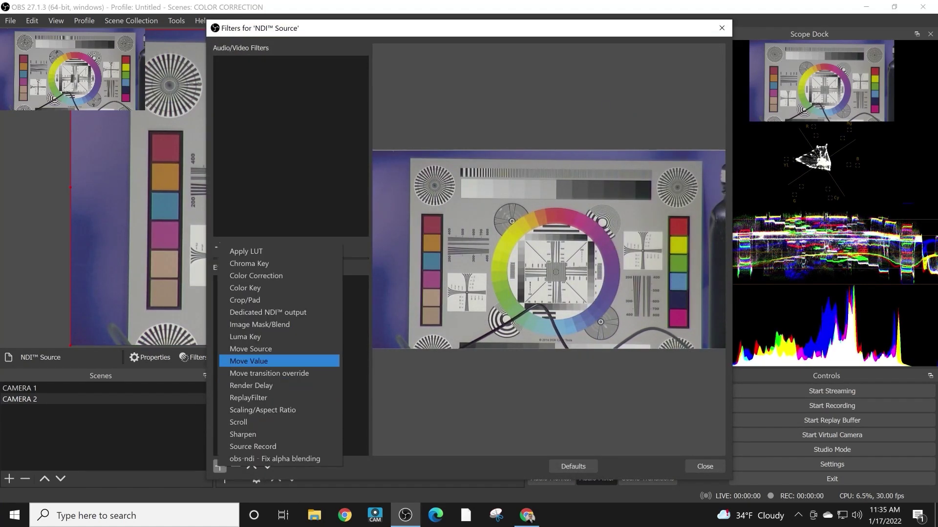
key("Return")
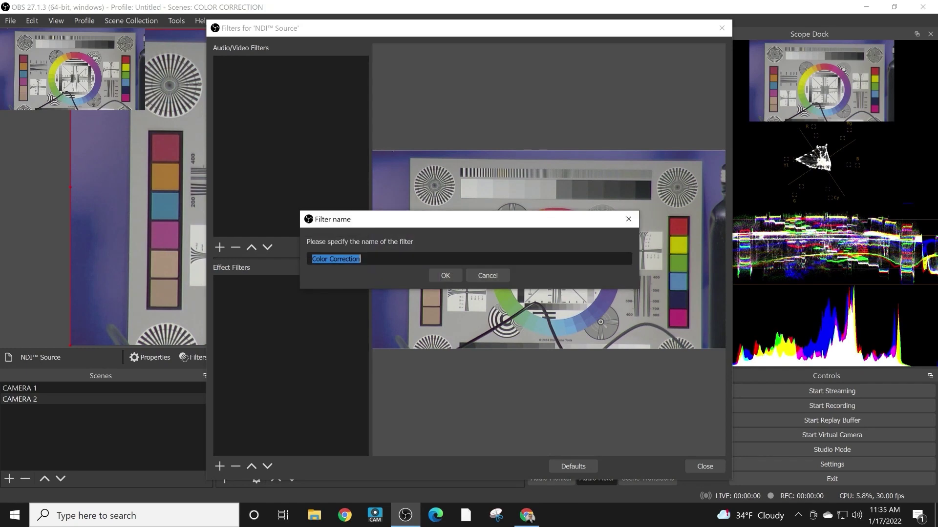
key("Return")
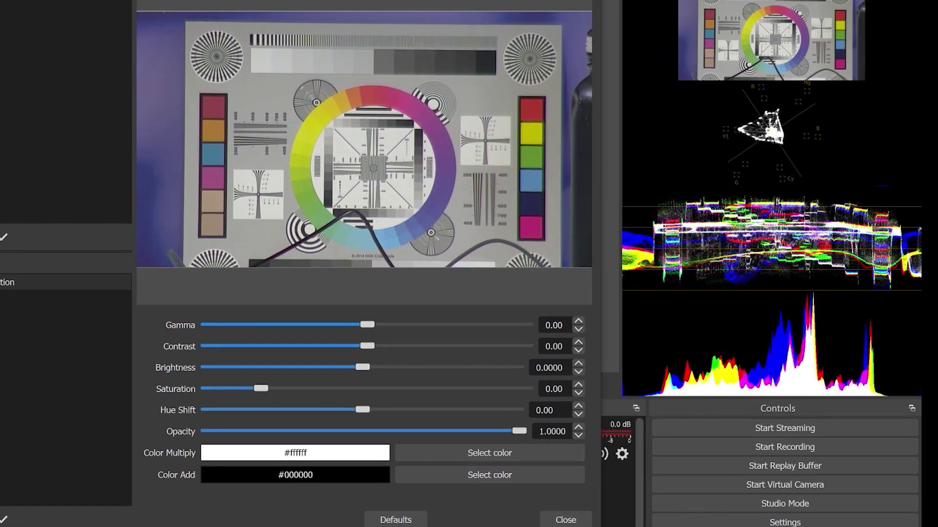
left_click_drag(362, 367, 342, 367)
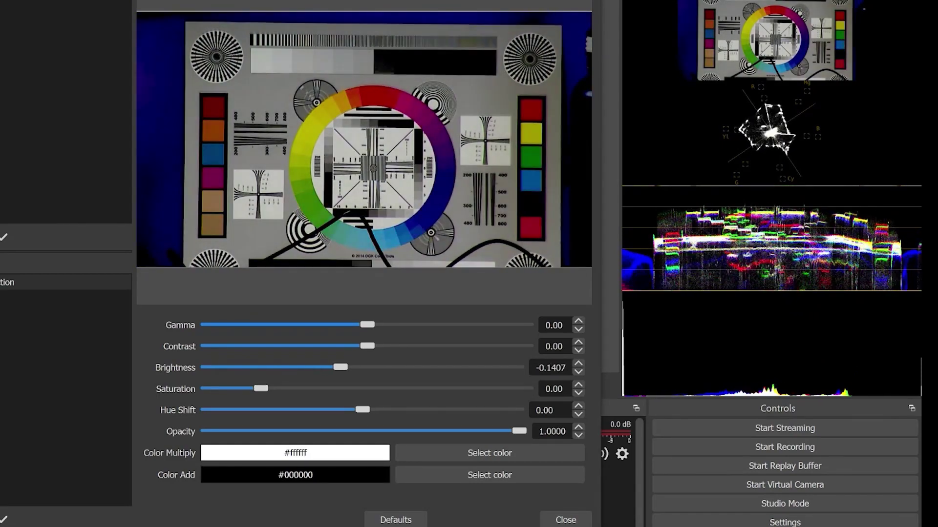
Sweep brightness up to near washed-out, then pull it back to about -0.0230.
left_click_drag(340, 368, 498, 367)
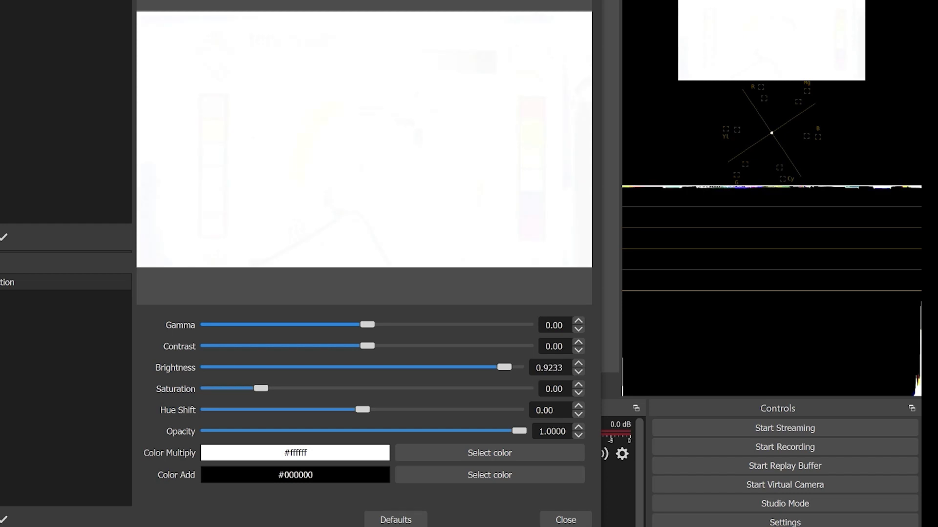
left_click_drag(504, 367, 362, 346)
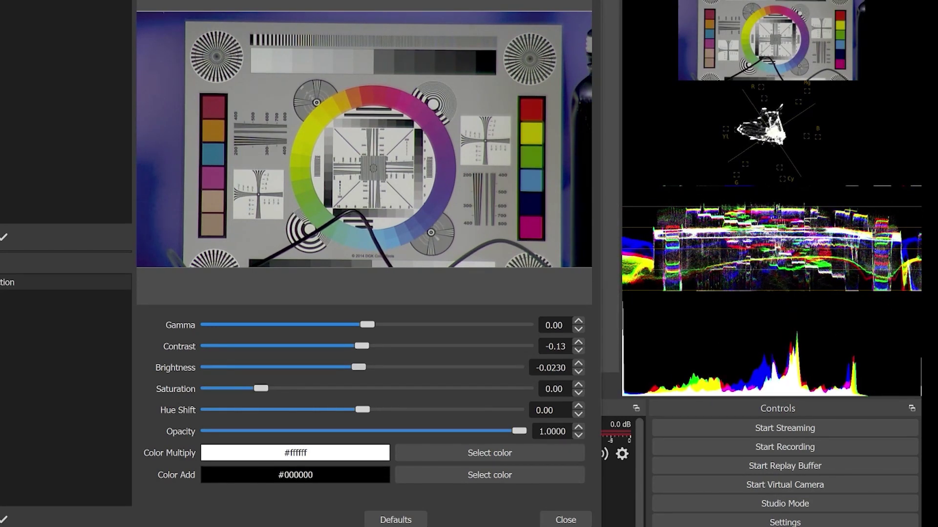
Nudge brightness to -0.0077 and adjust gamma to -0.02 while watching the scopes.
left_click_drag(358, 368, 361, 367)
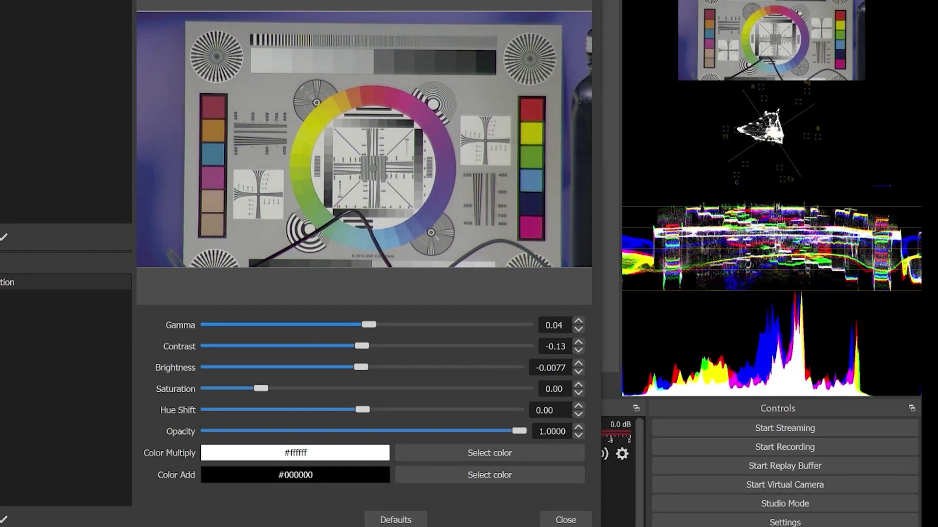
left_click_drag(369, 324, 375, 346)
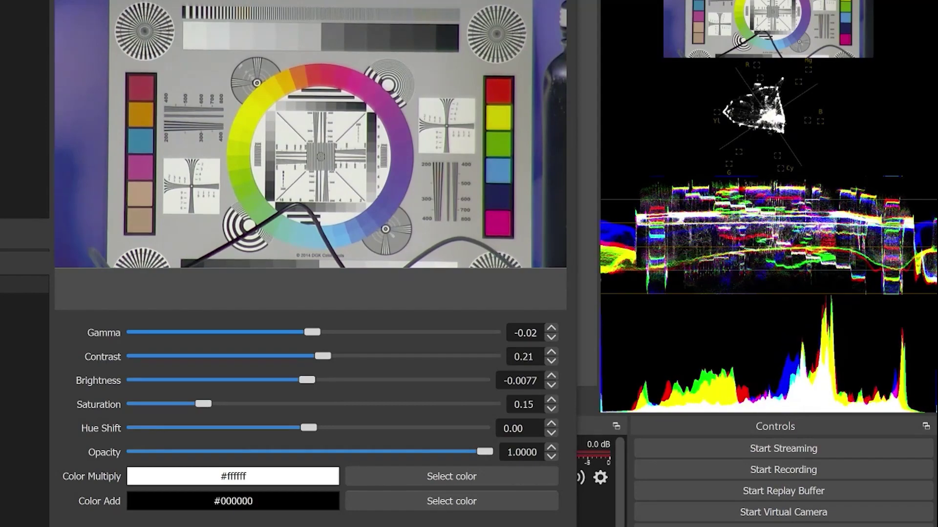
Lower the Color Correction saturation to 0.04.
left_click_drag(203, 404, 196, 404)
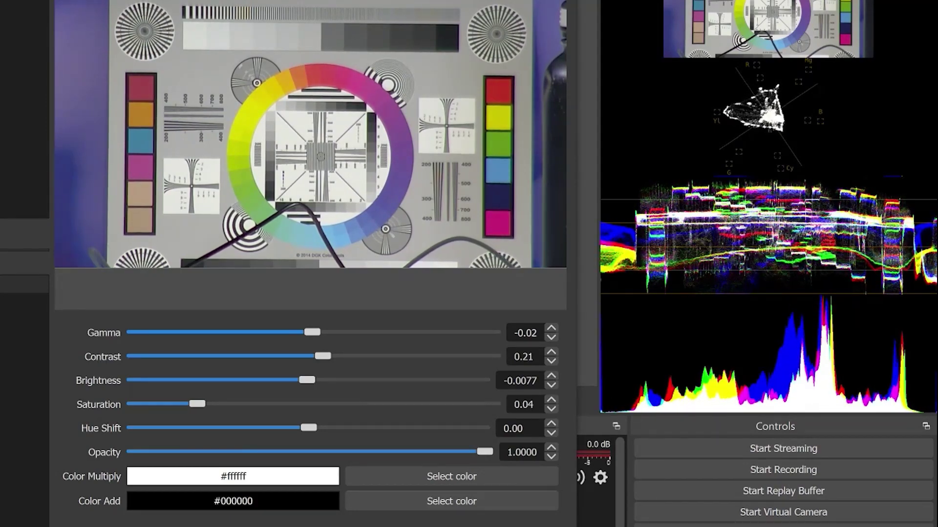
Sweep the NDI source's Color Correction saturation from -1.00 to past 1.00, then settle it at 0.25.
left_click_drag(194, 404, 135, 404)
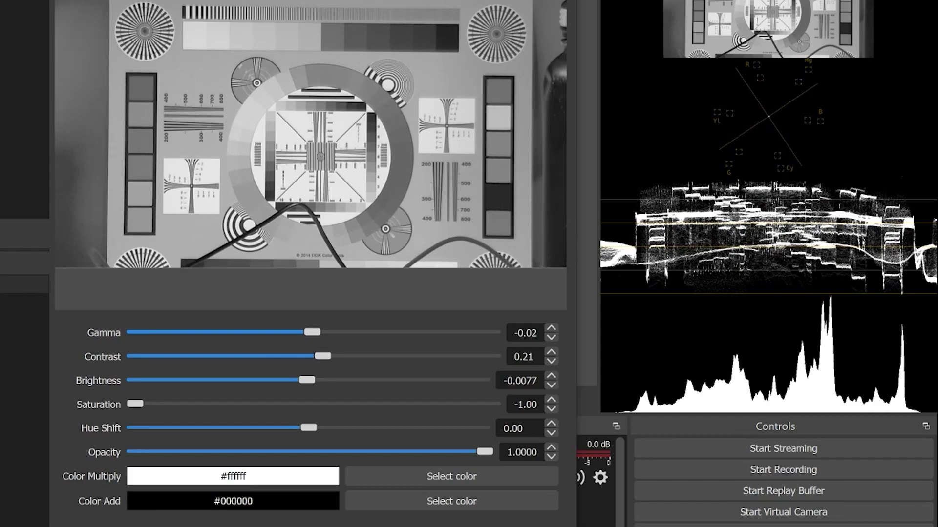
left_click_drag(136, 404, 224, 404)
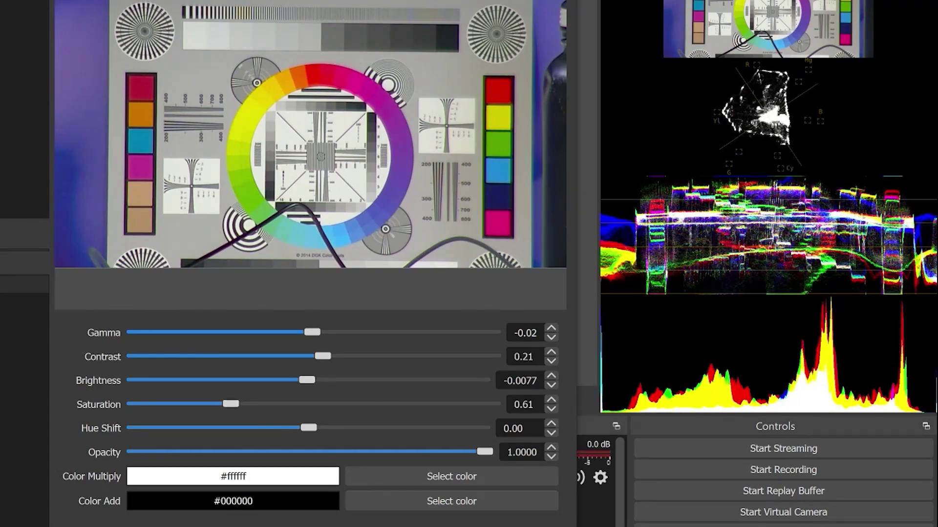
left_click_drag(233, 404, 183, 404)
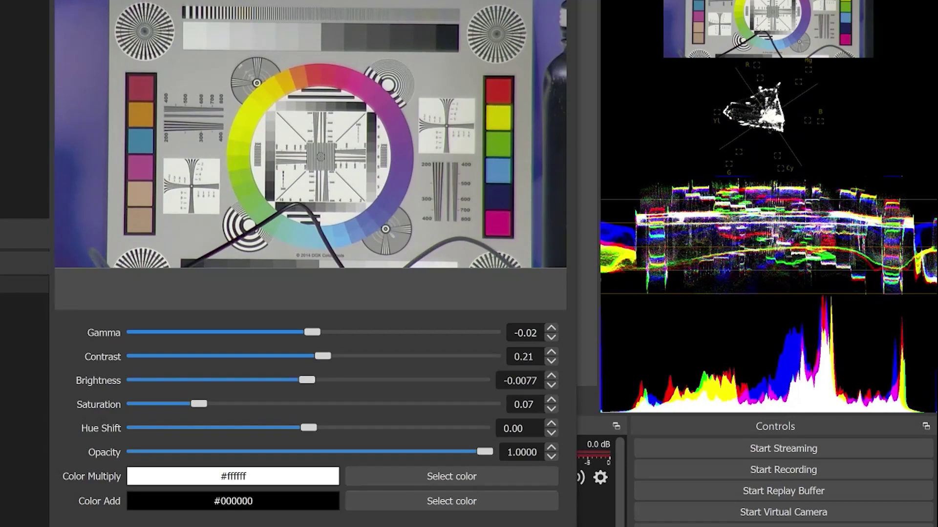
mouse_move(199, 403)
left_mouse_down()
mouse_move(492, 403)
mouse_move(136, 404)
mouse_move(278, 404)
mouse_move(191, 404)
mouse_move(210, 404)
left_mouse_up()
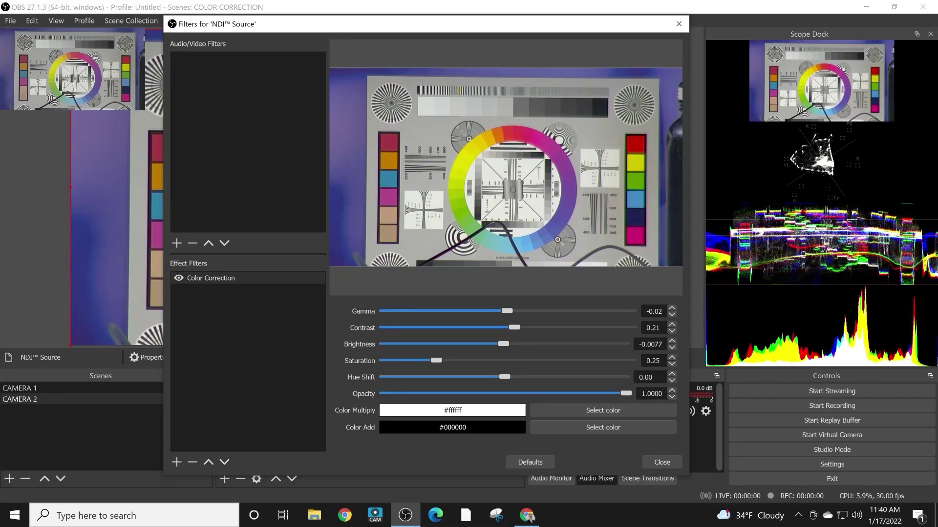
Close the Filters window and bring up the CAMERA 1 scene with the SIDE CAMERA feed.
left_click(661, 462)
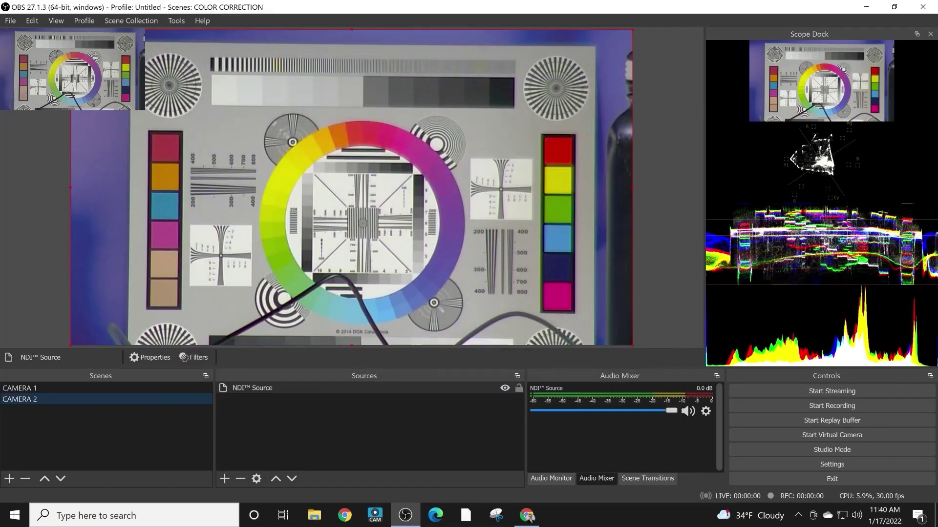
left_click(19, 388)
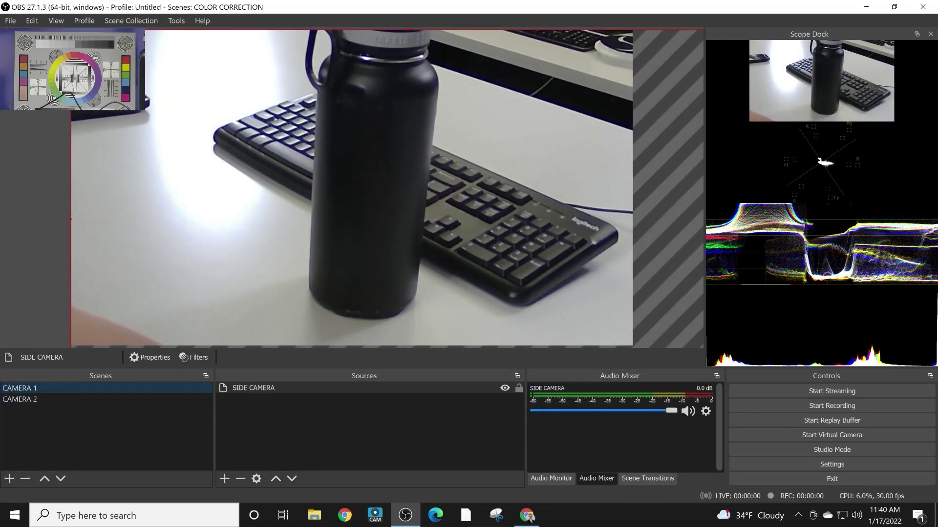